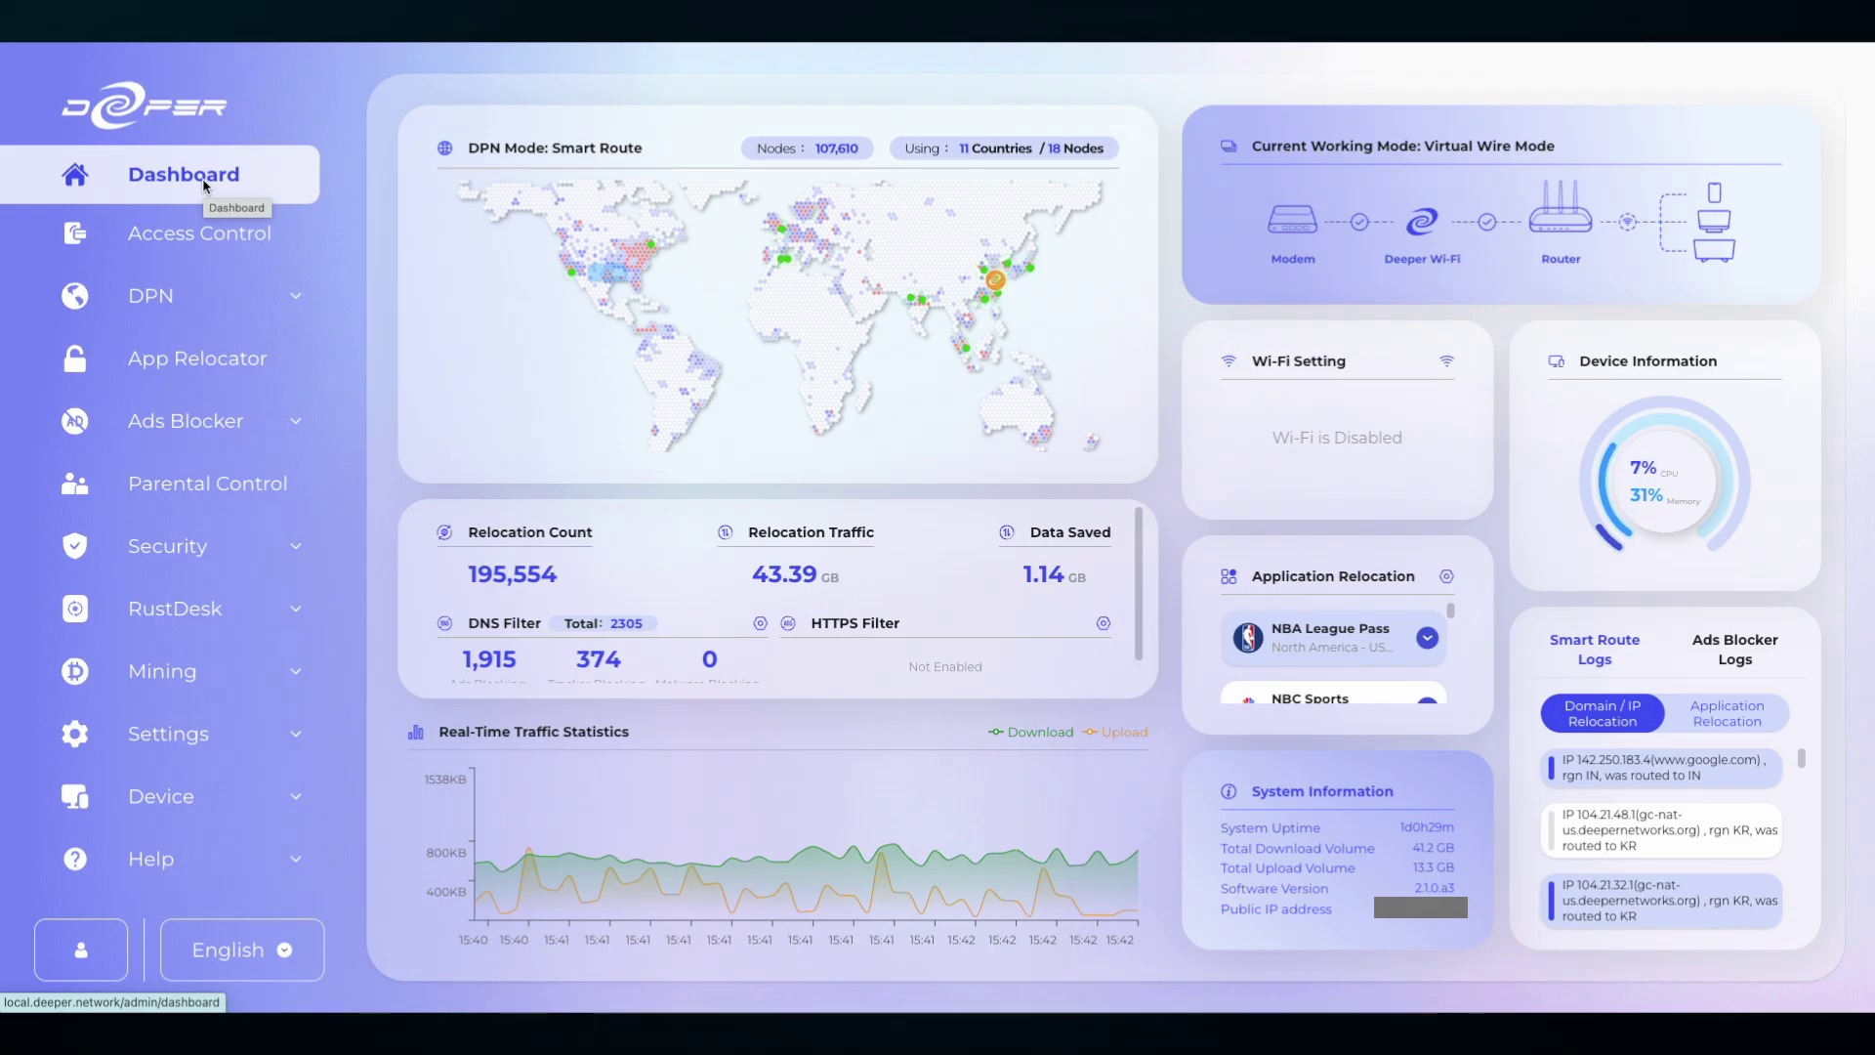
Step: Expand the Ads Blocker submenu in the sidebar to show its filtering pages
{"action": "left_click", "coordinate": [184, 420]}
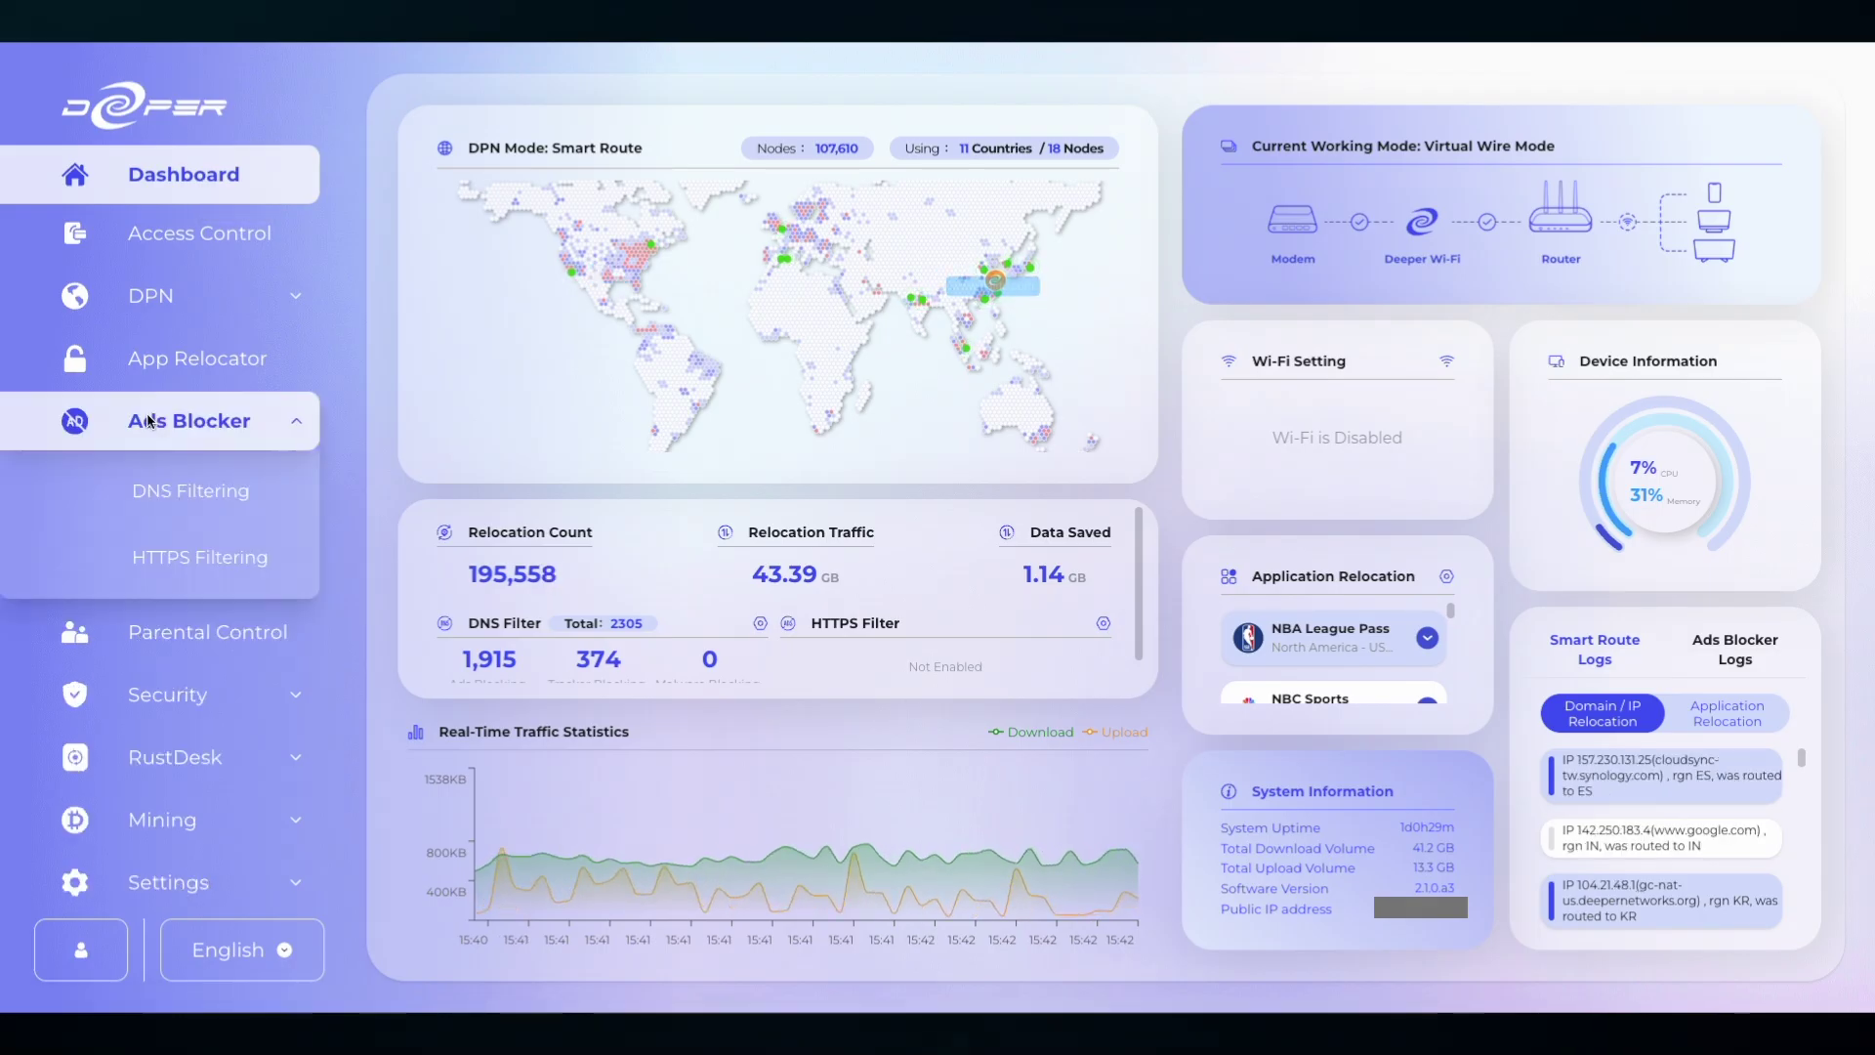
Step: Go to the DNS Filtering page showing query statistics and the three enabled blockers
{"action": "left_click", "coordinate": [184, 491]}
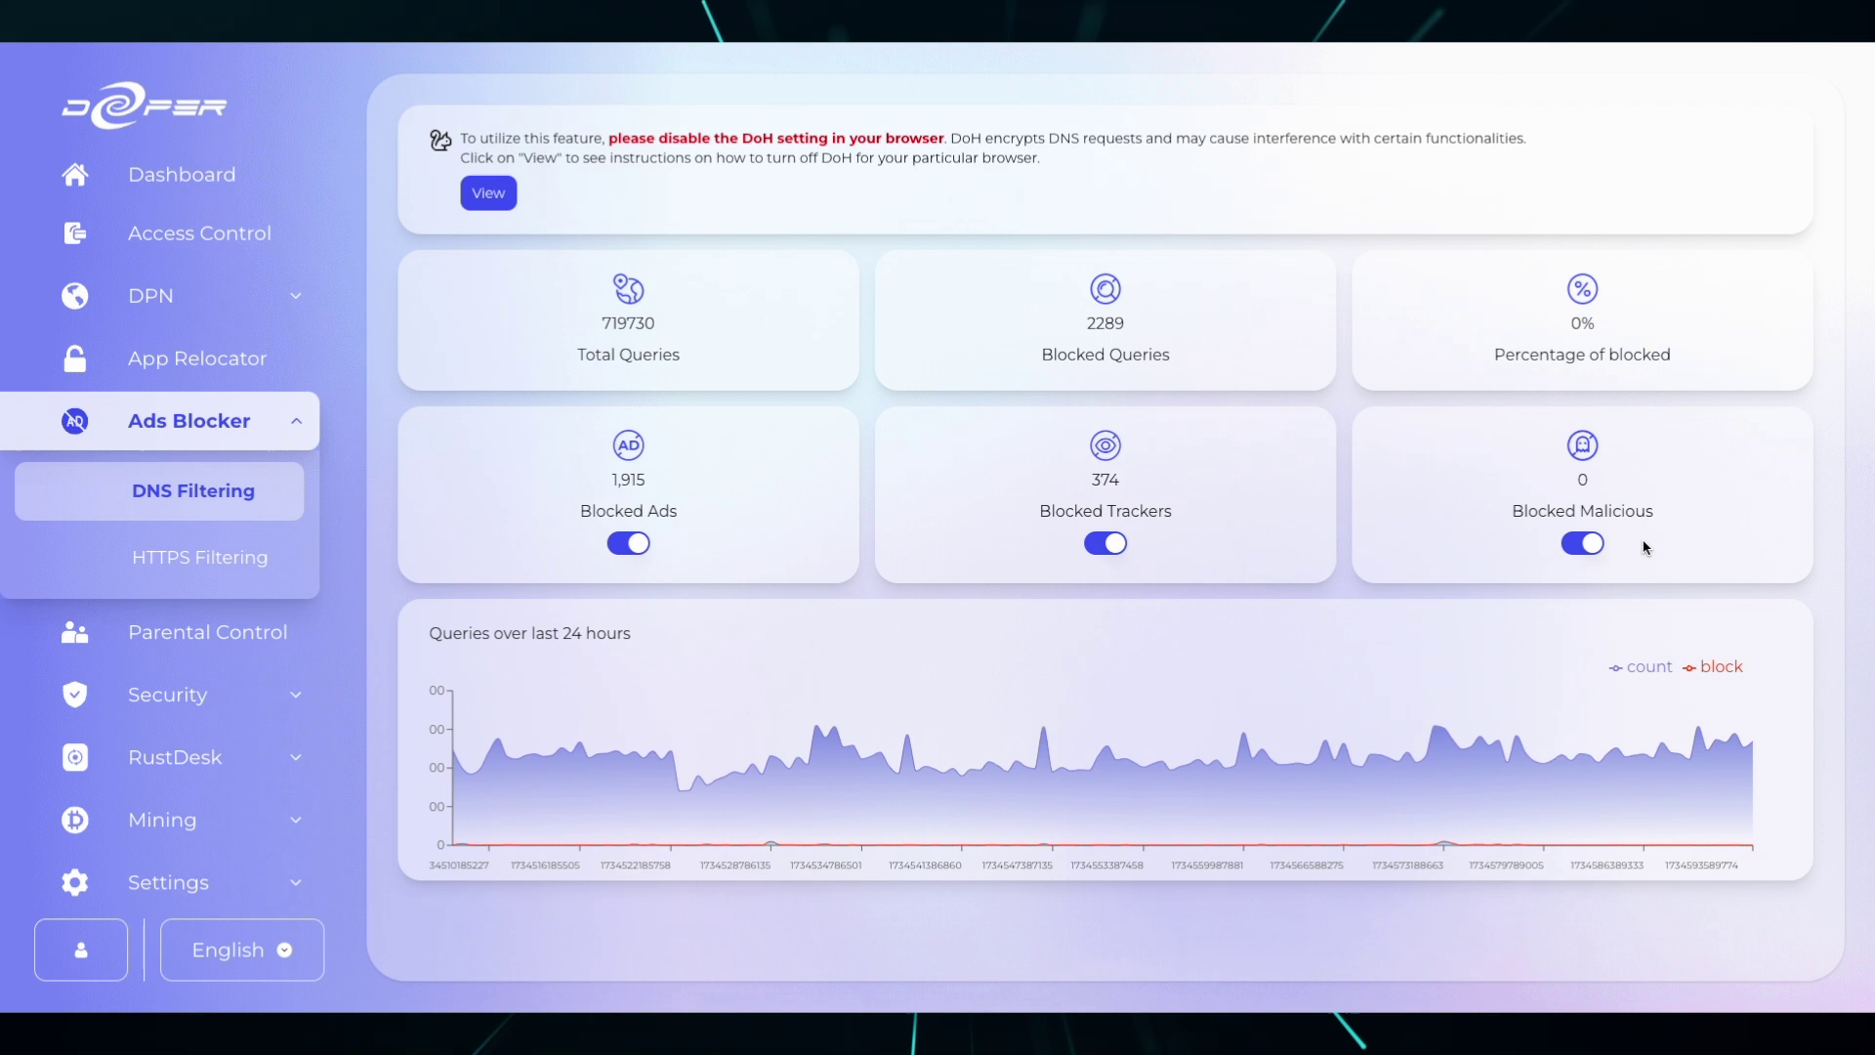
{"action": "left_click", "coordinate": [503, 192]}
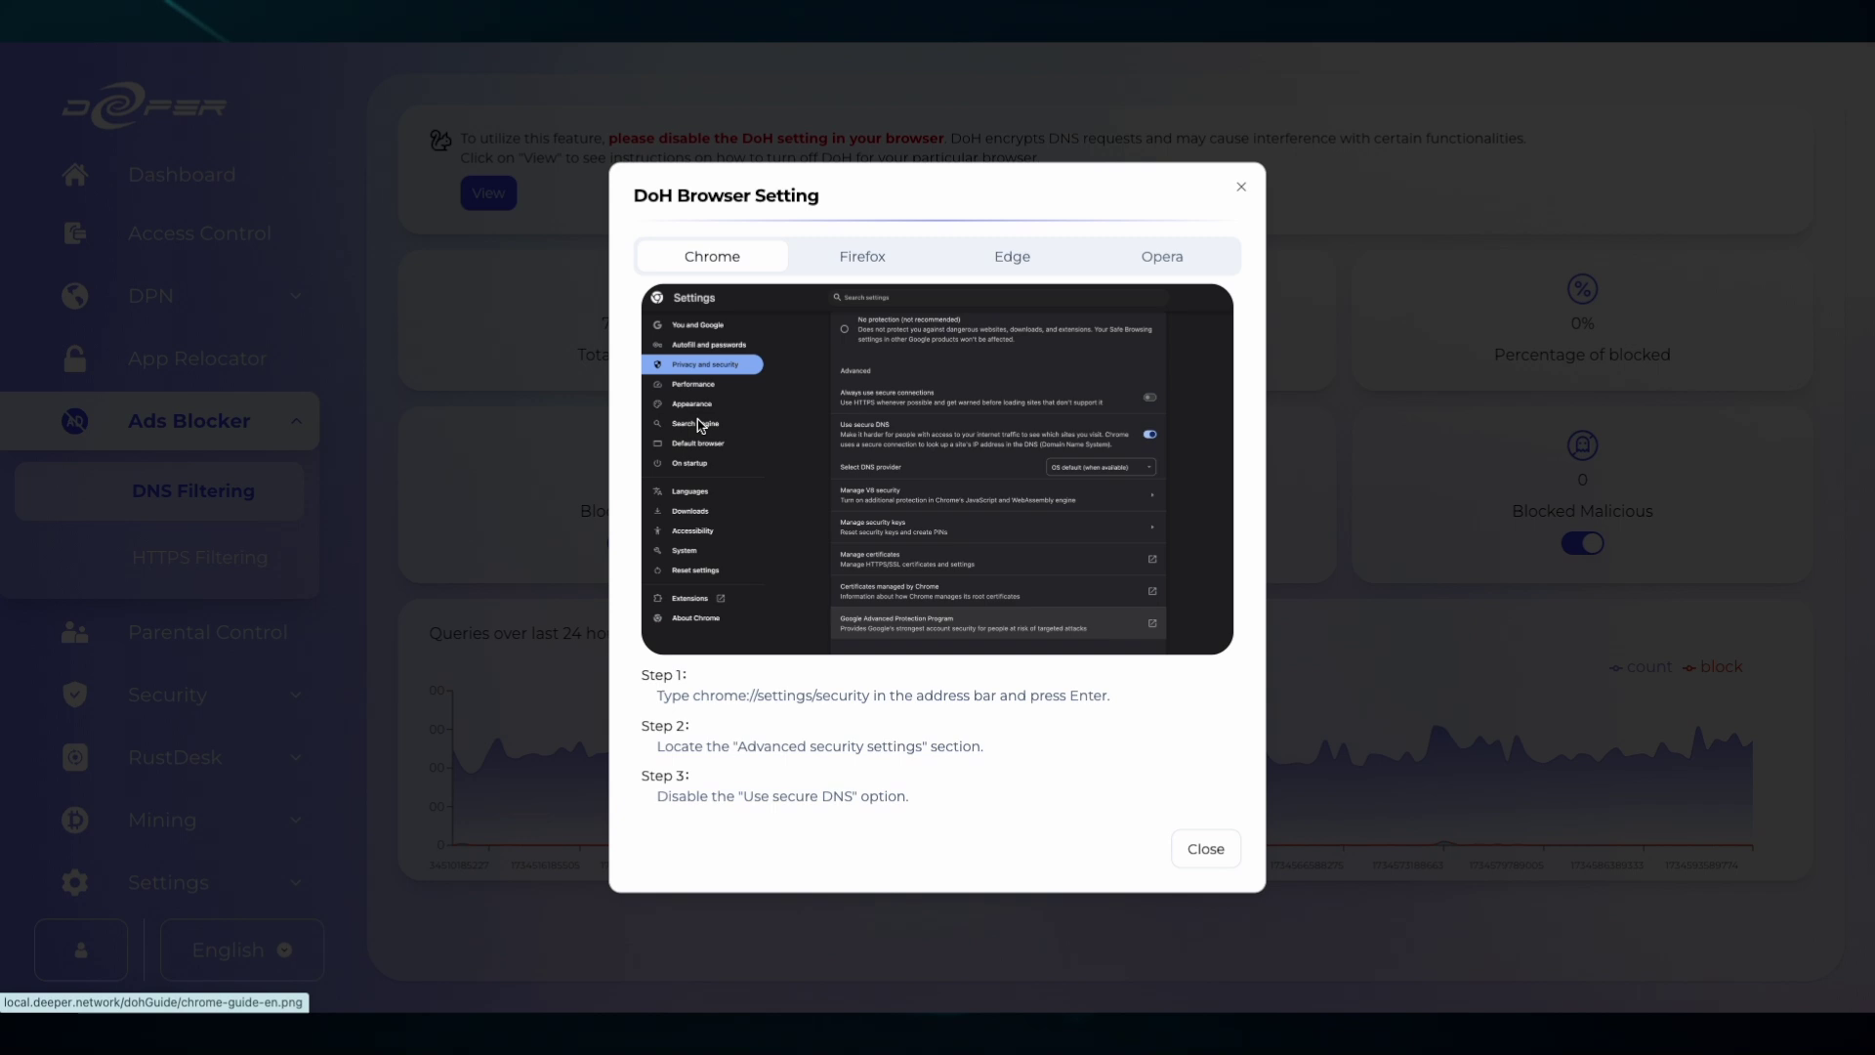
{"action": "left_click", "coordinate": [1245, 191]}
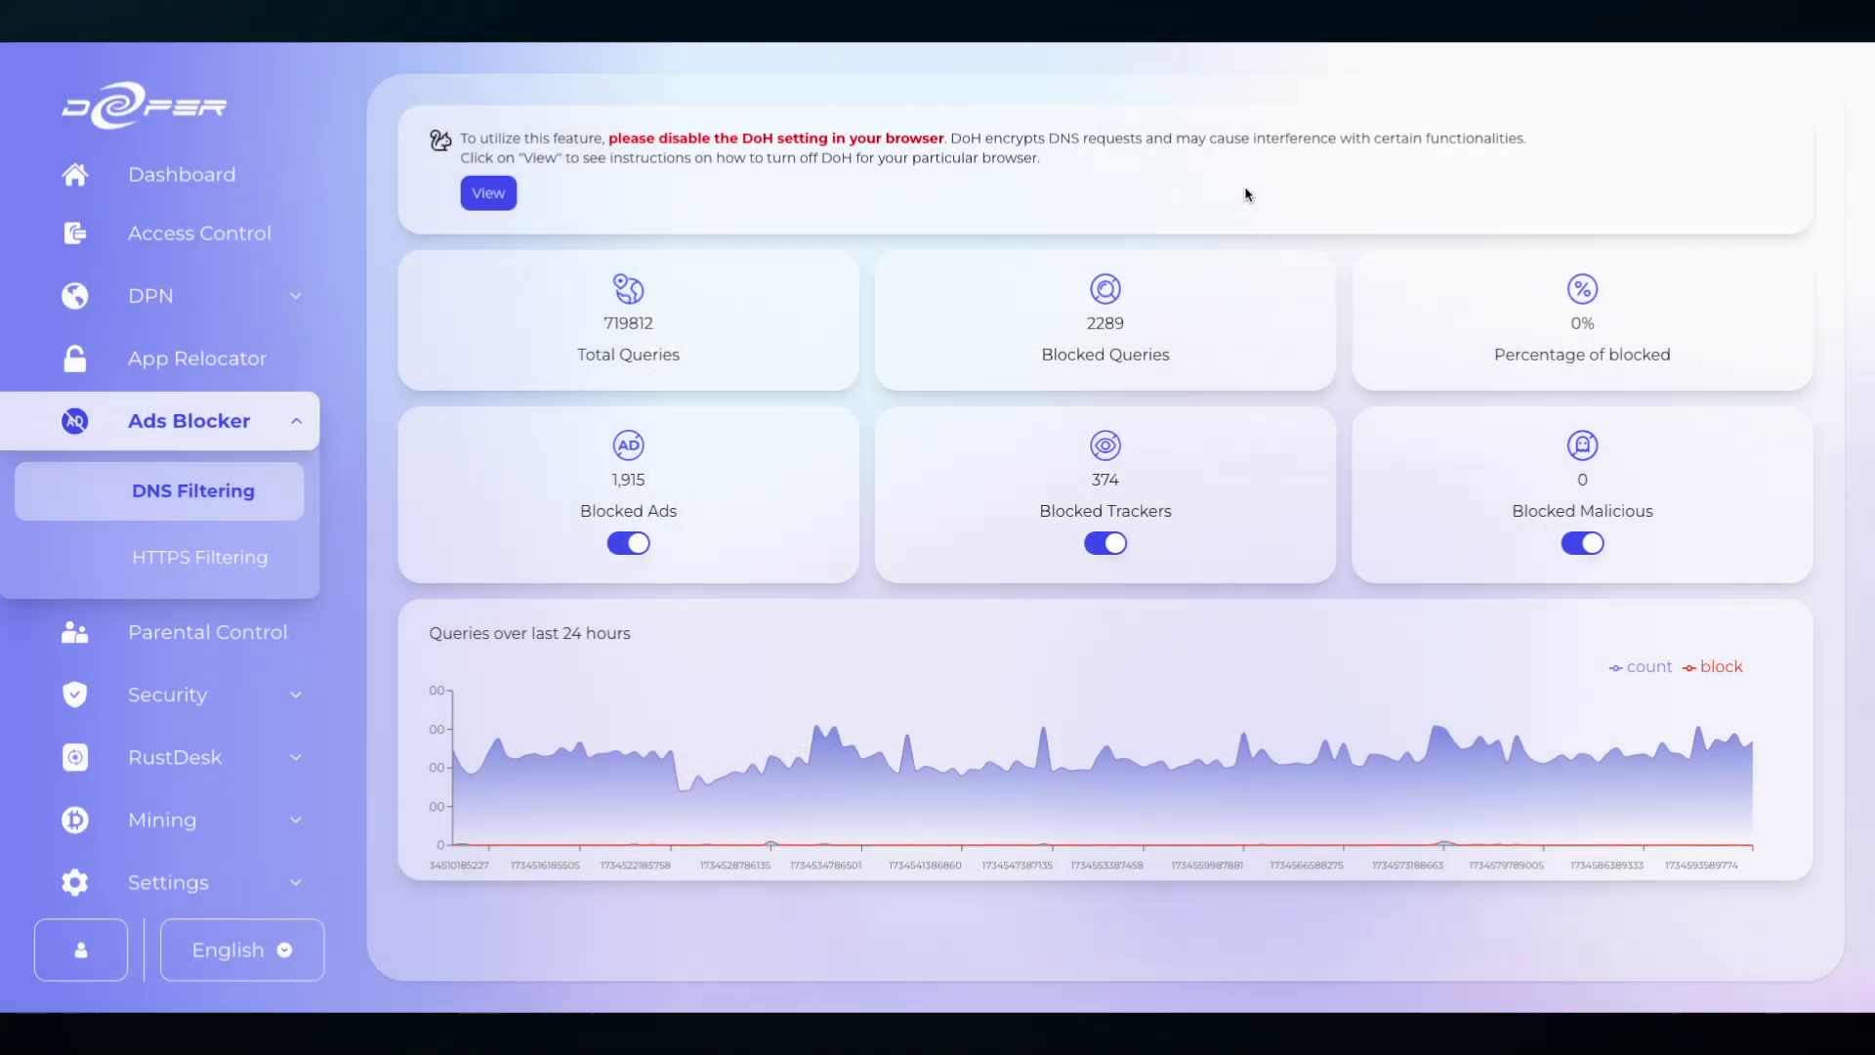
Step: Enable HTTPS filtering on the HTTPS Filtering page to reveal the macOS certificate steps
{"action": "left_click", "coordinate": [176, 563]}
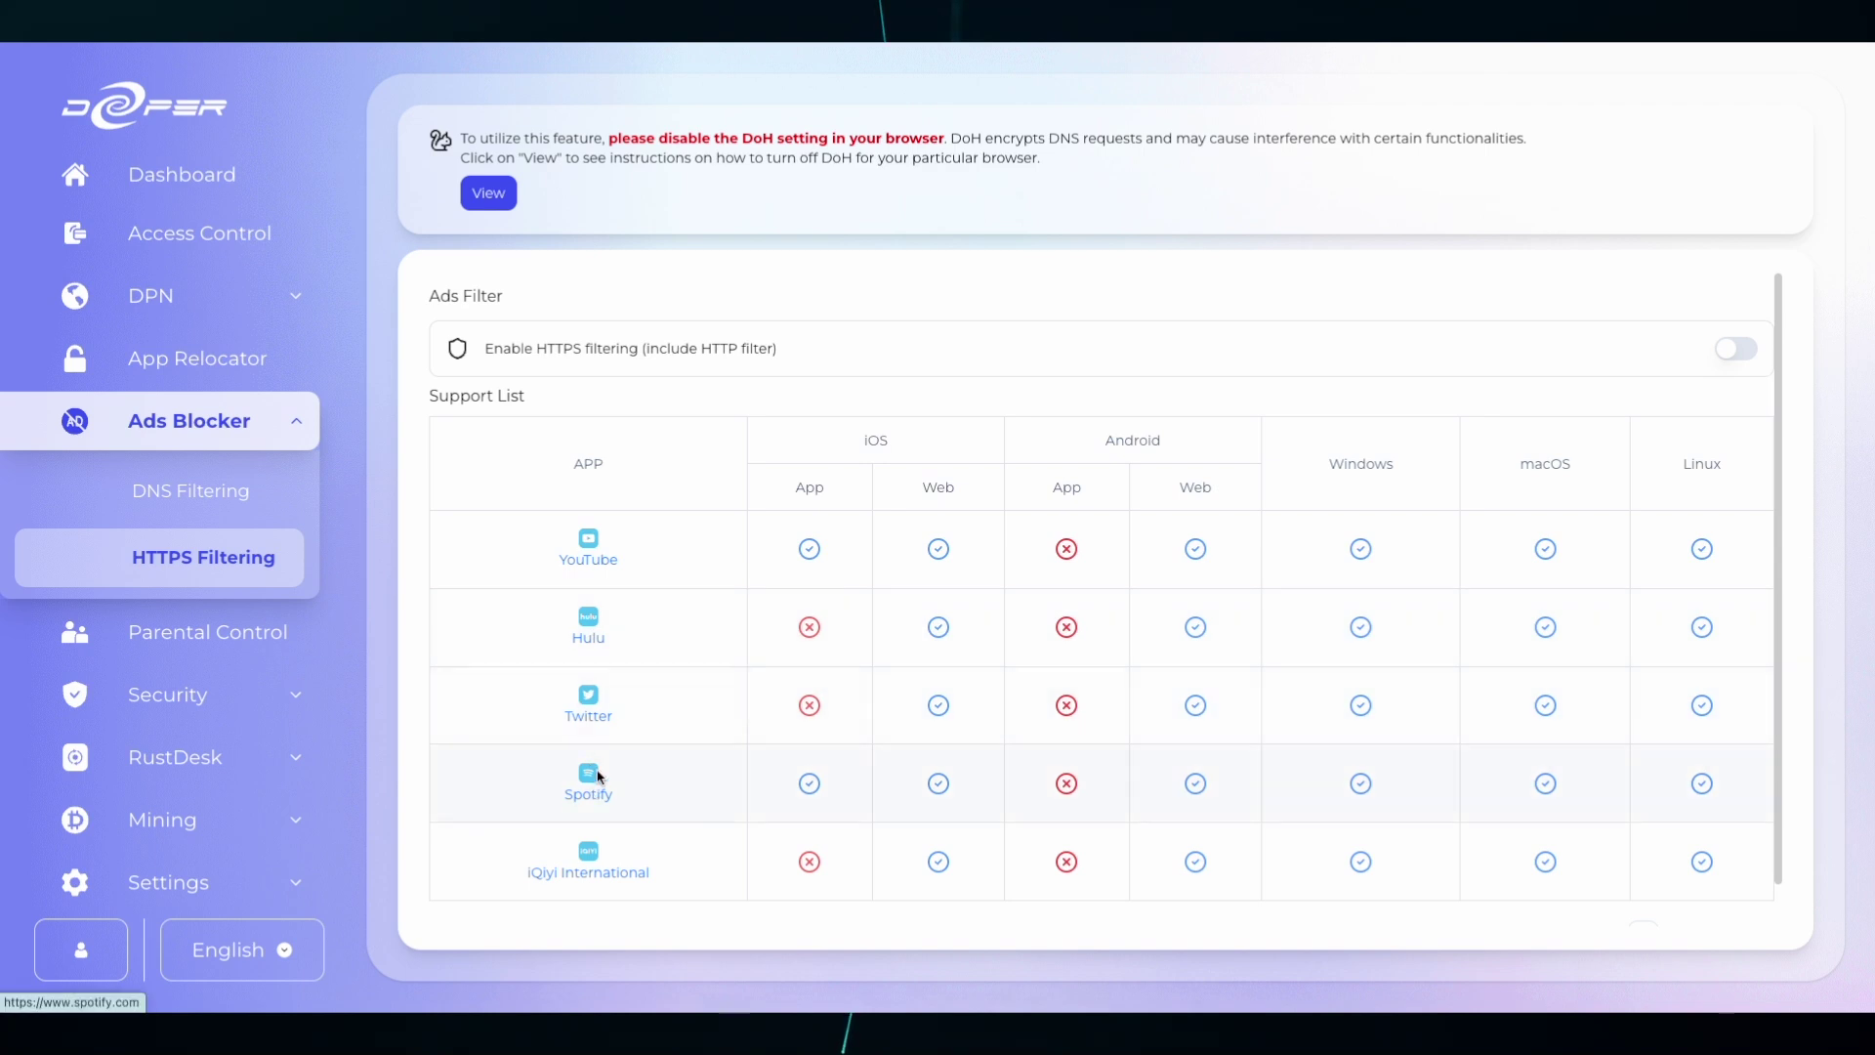
{"action": "left_click", "coordinate": [1736, 357]}
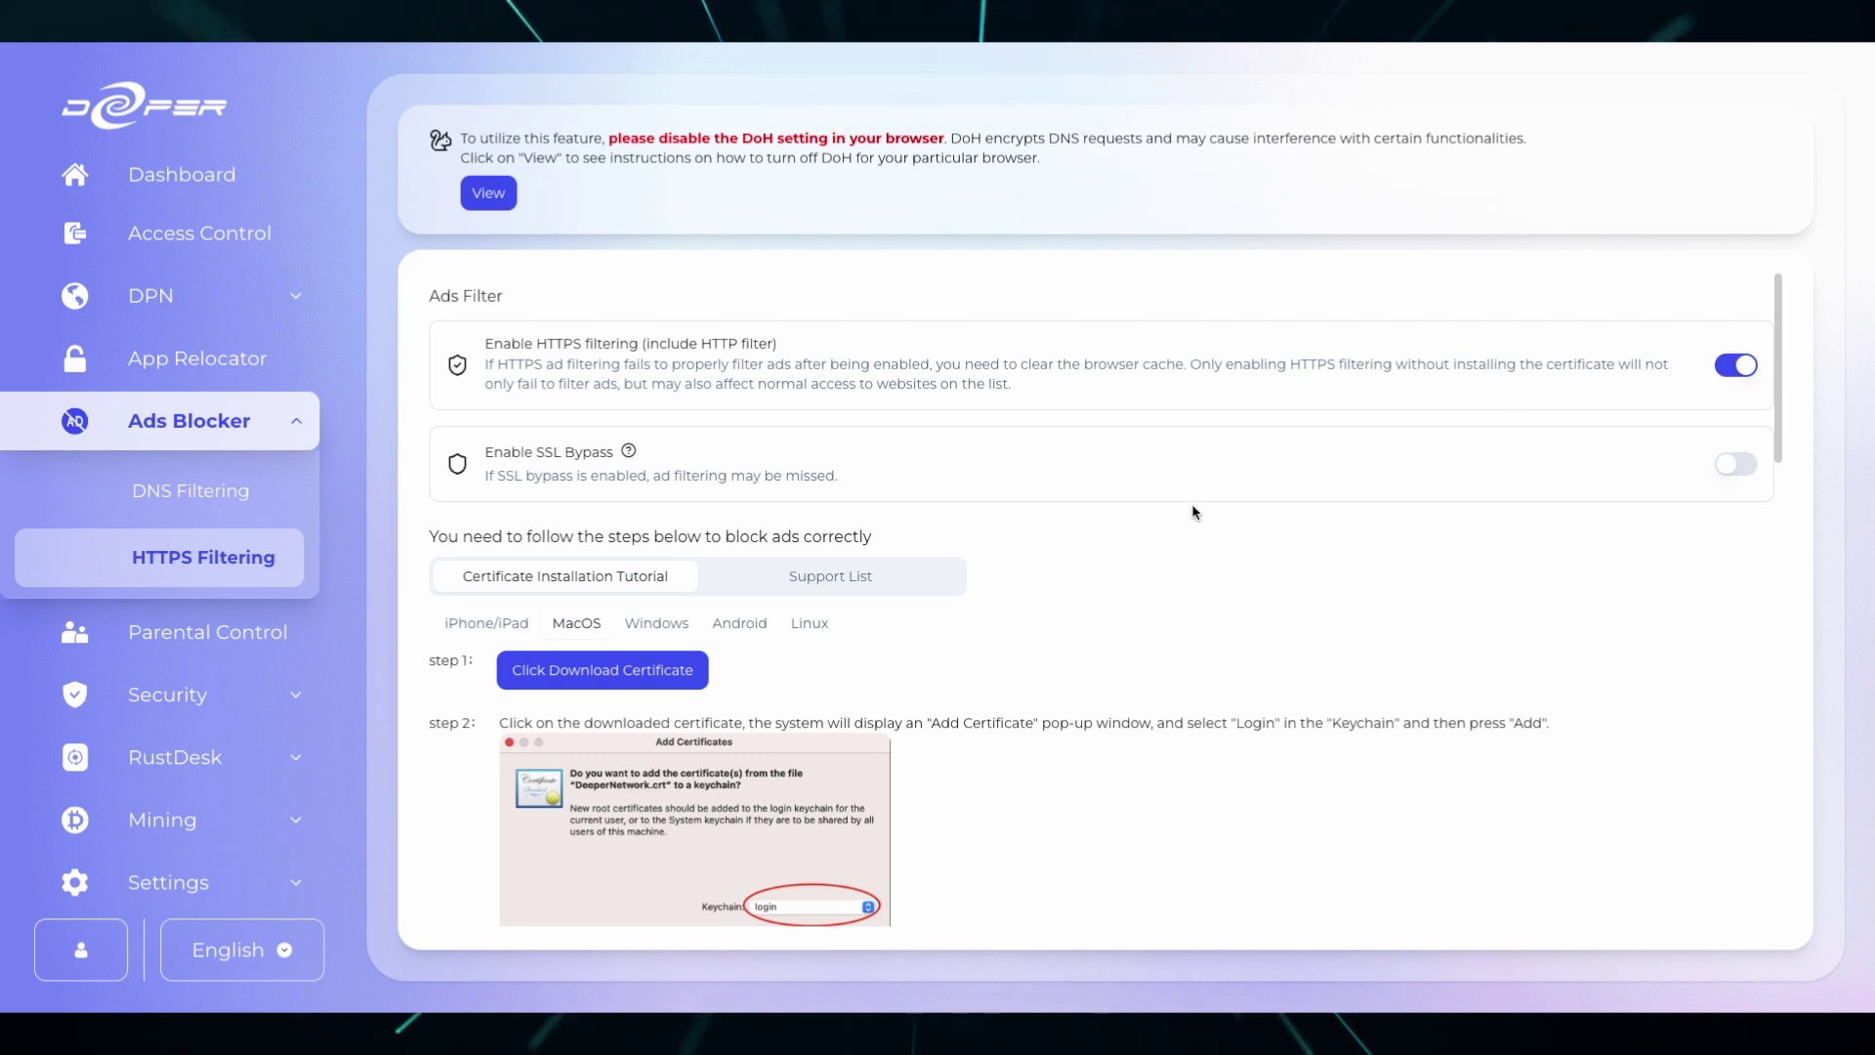
{"action": "left_click", "coordinate": [571, 670]}
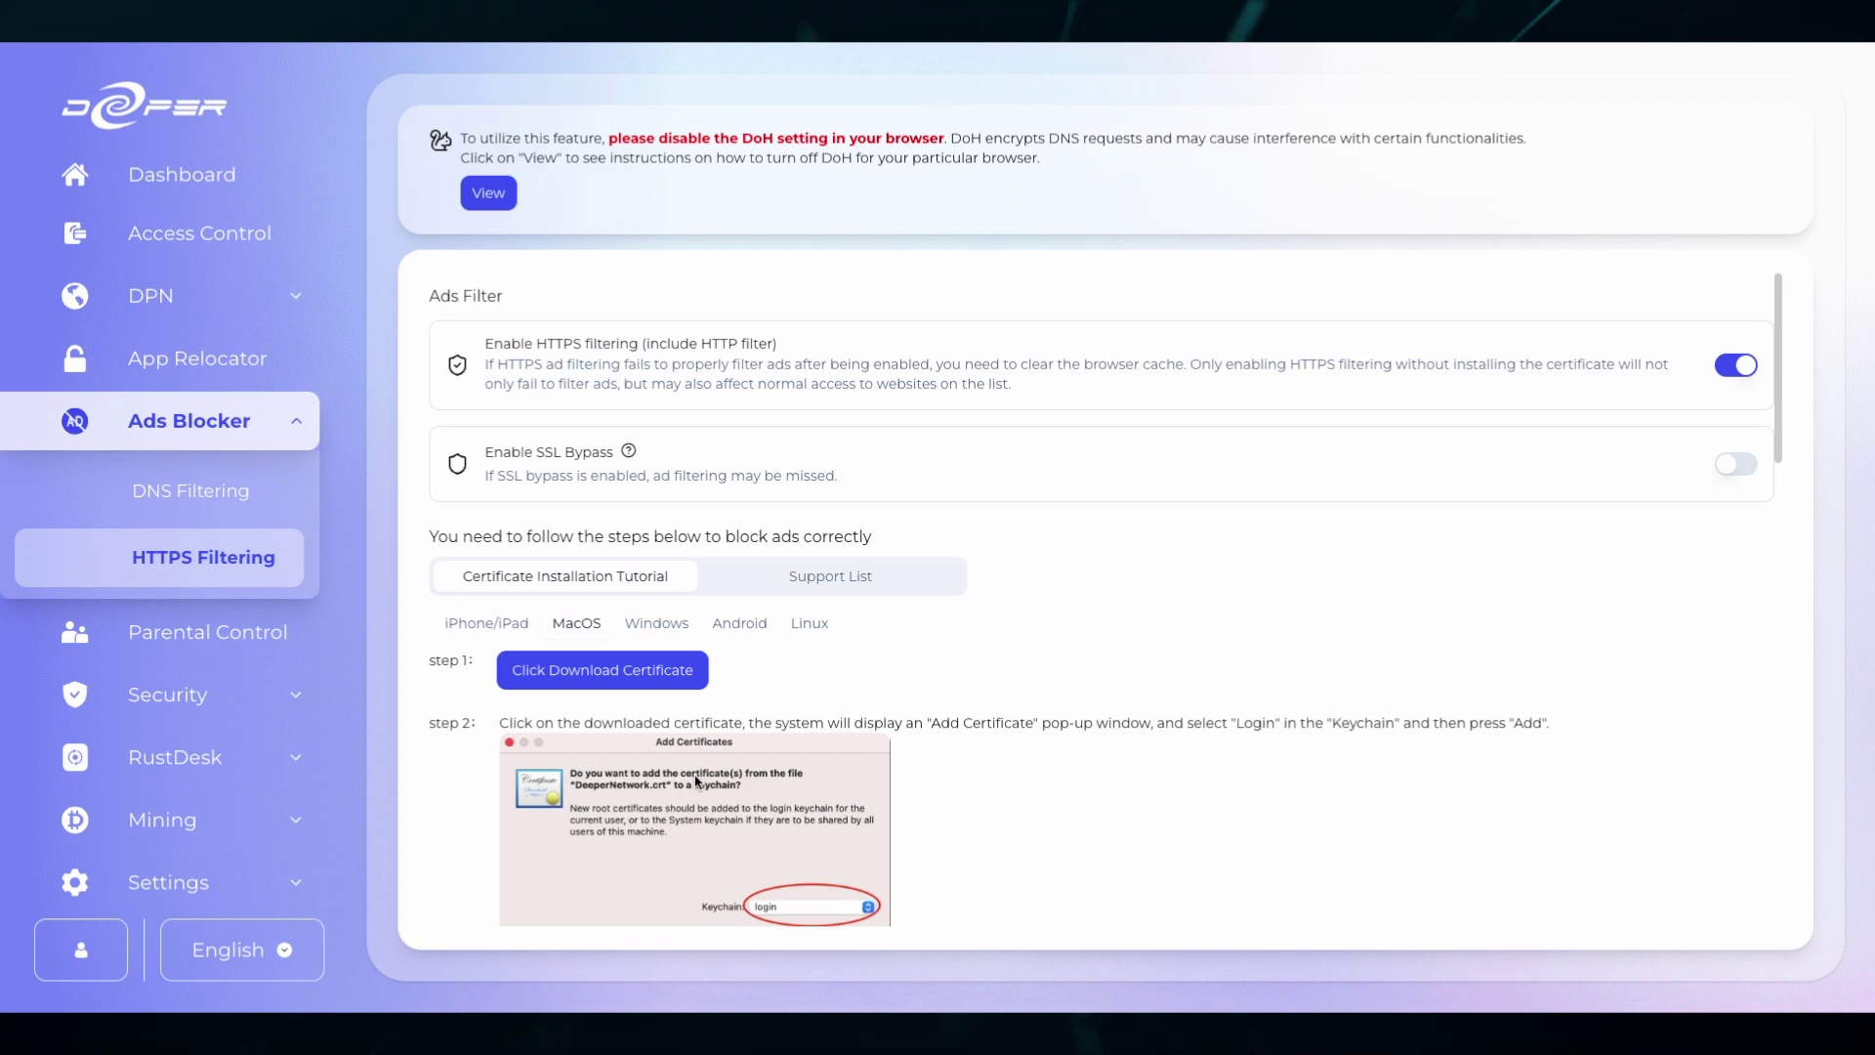
{"action": "scroll", "coordinate": [697, 781], "scroll_direction": "down", "scroll_amount": 3}
{"action": "scroll", "coordinate": [697, 780], "scroll_direction": "down", "scroll_amount": 2}
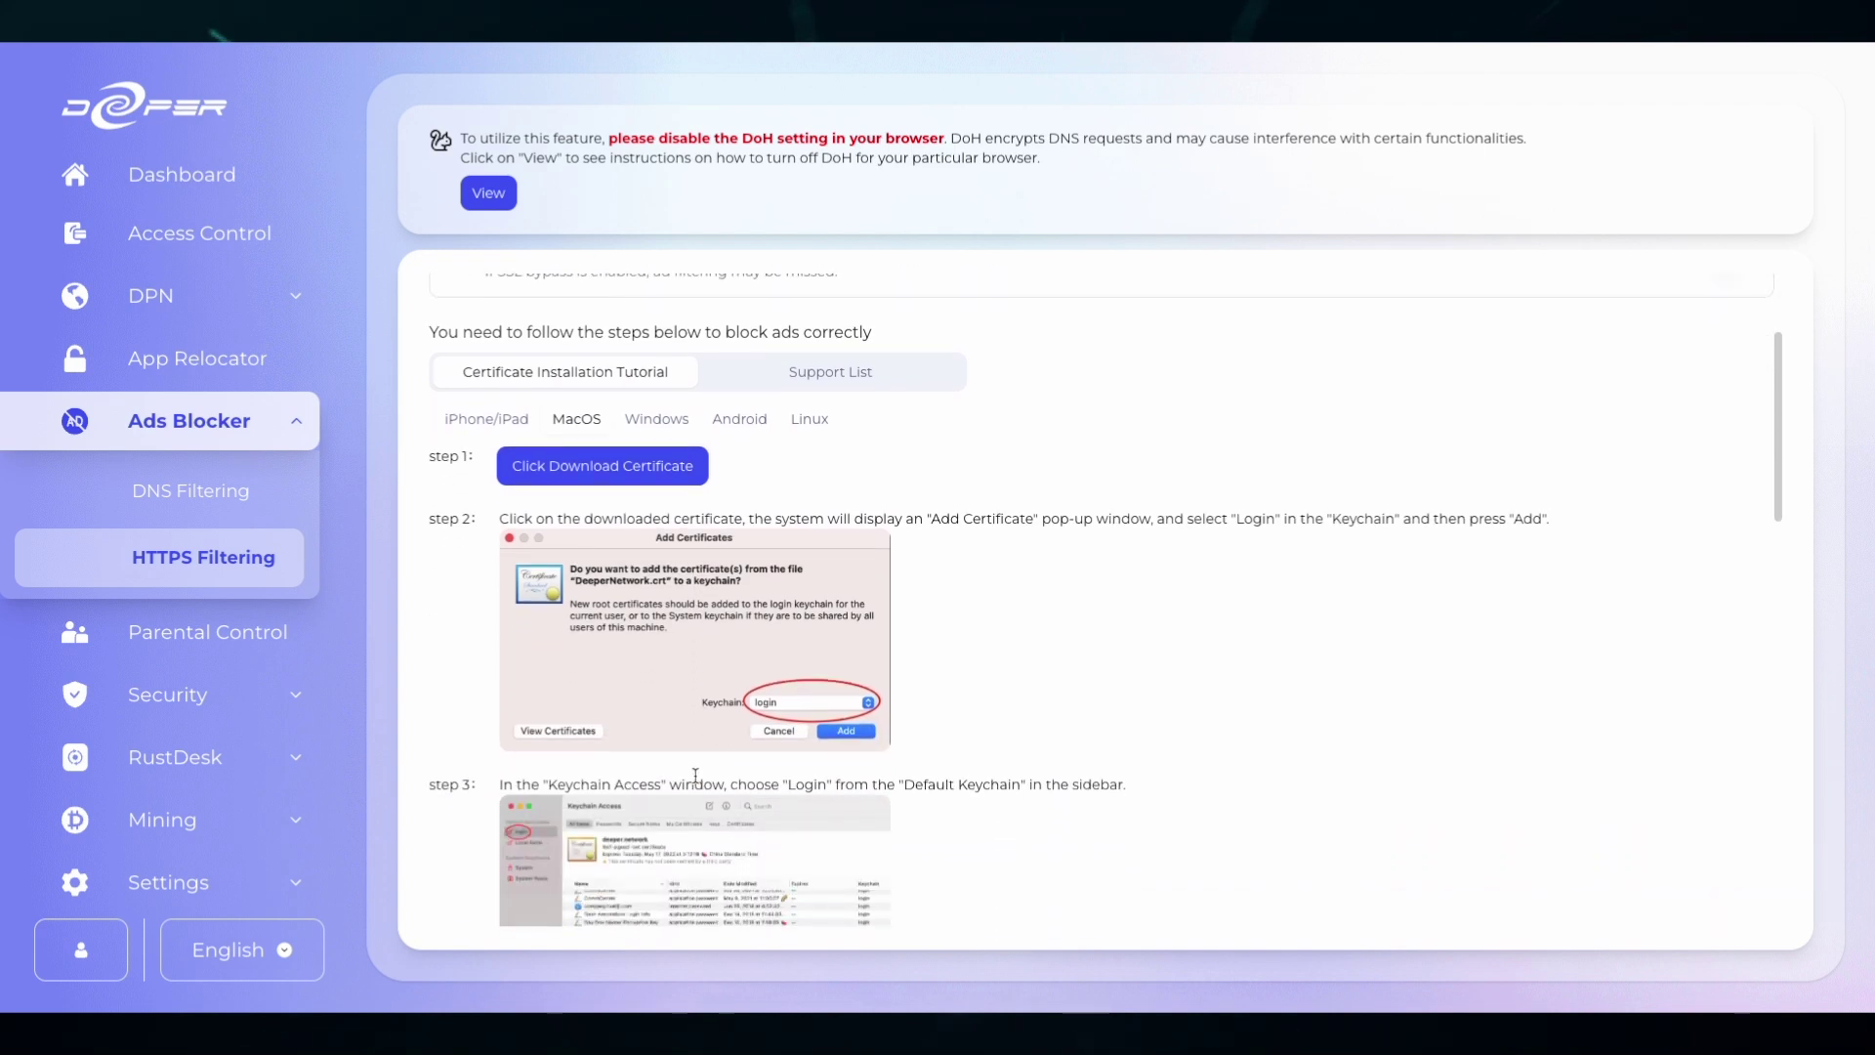
{"action": "scroll", "coordinate": [698, 781], "scroll_direction": "down", "scroll_amount": 2}
{"action": "scroll", "coordinate": [696, 777], "scroll_direction": "down", "scroll_amount": 1}
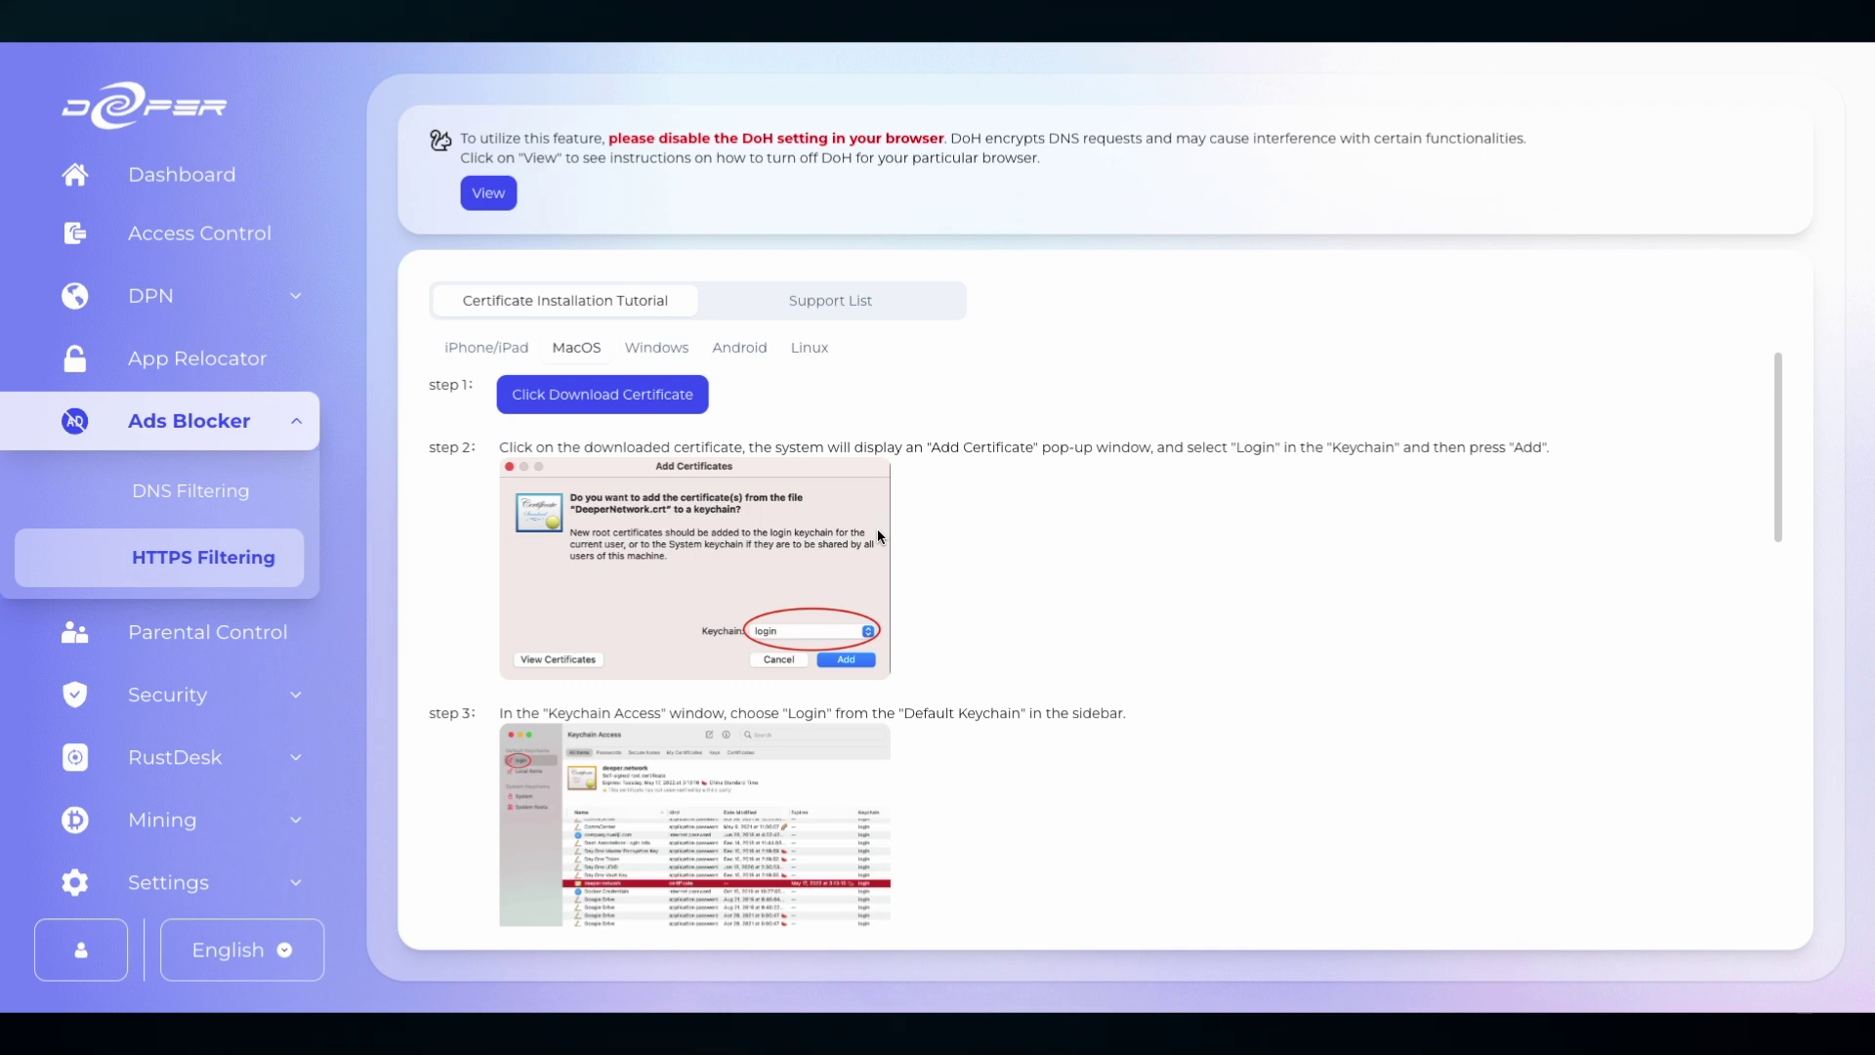
{"action": "scroll", "coordinate": [879, 534], "scroll_direction": "up", "scroll_amount": 5}
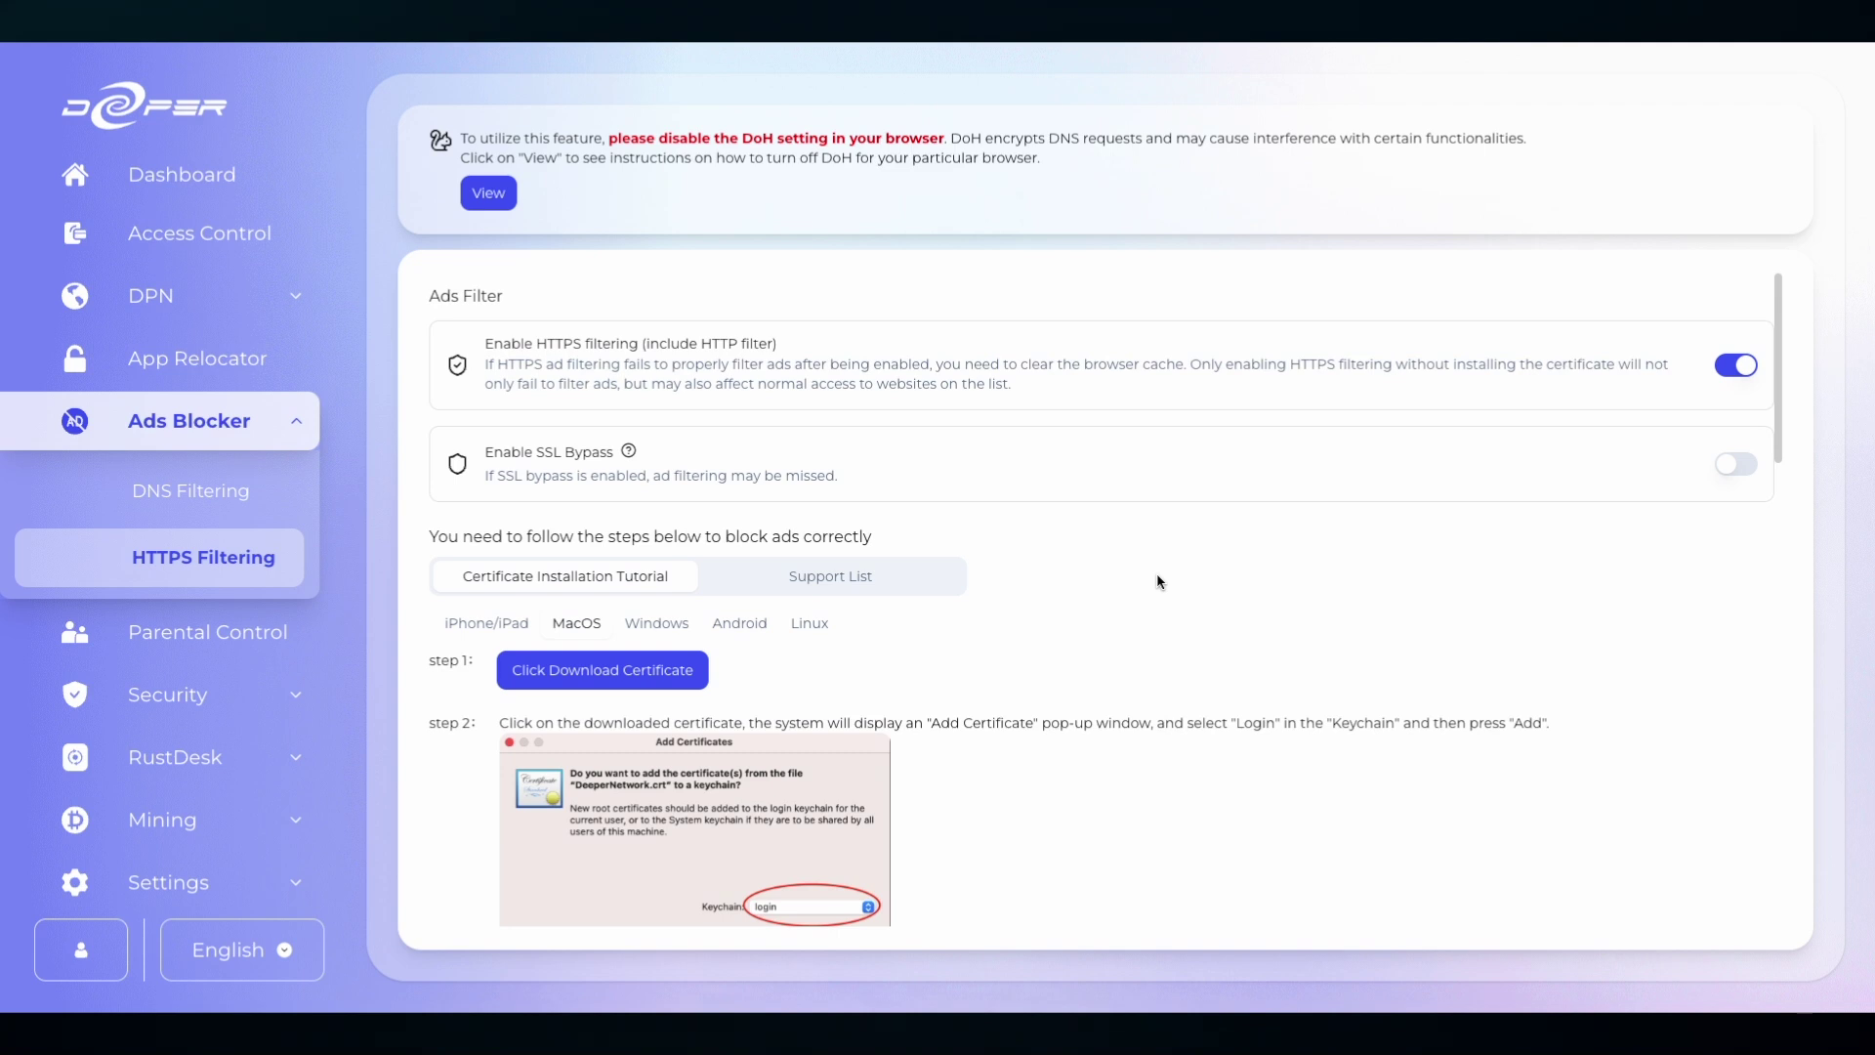
Step: Enable SSL Bypass below the HTTPS filtering setting and get the success notice
{"action": "left_click", "coordinate": [1741, 469]}
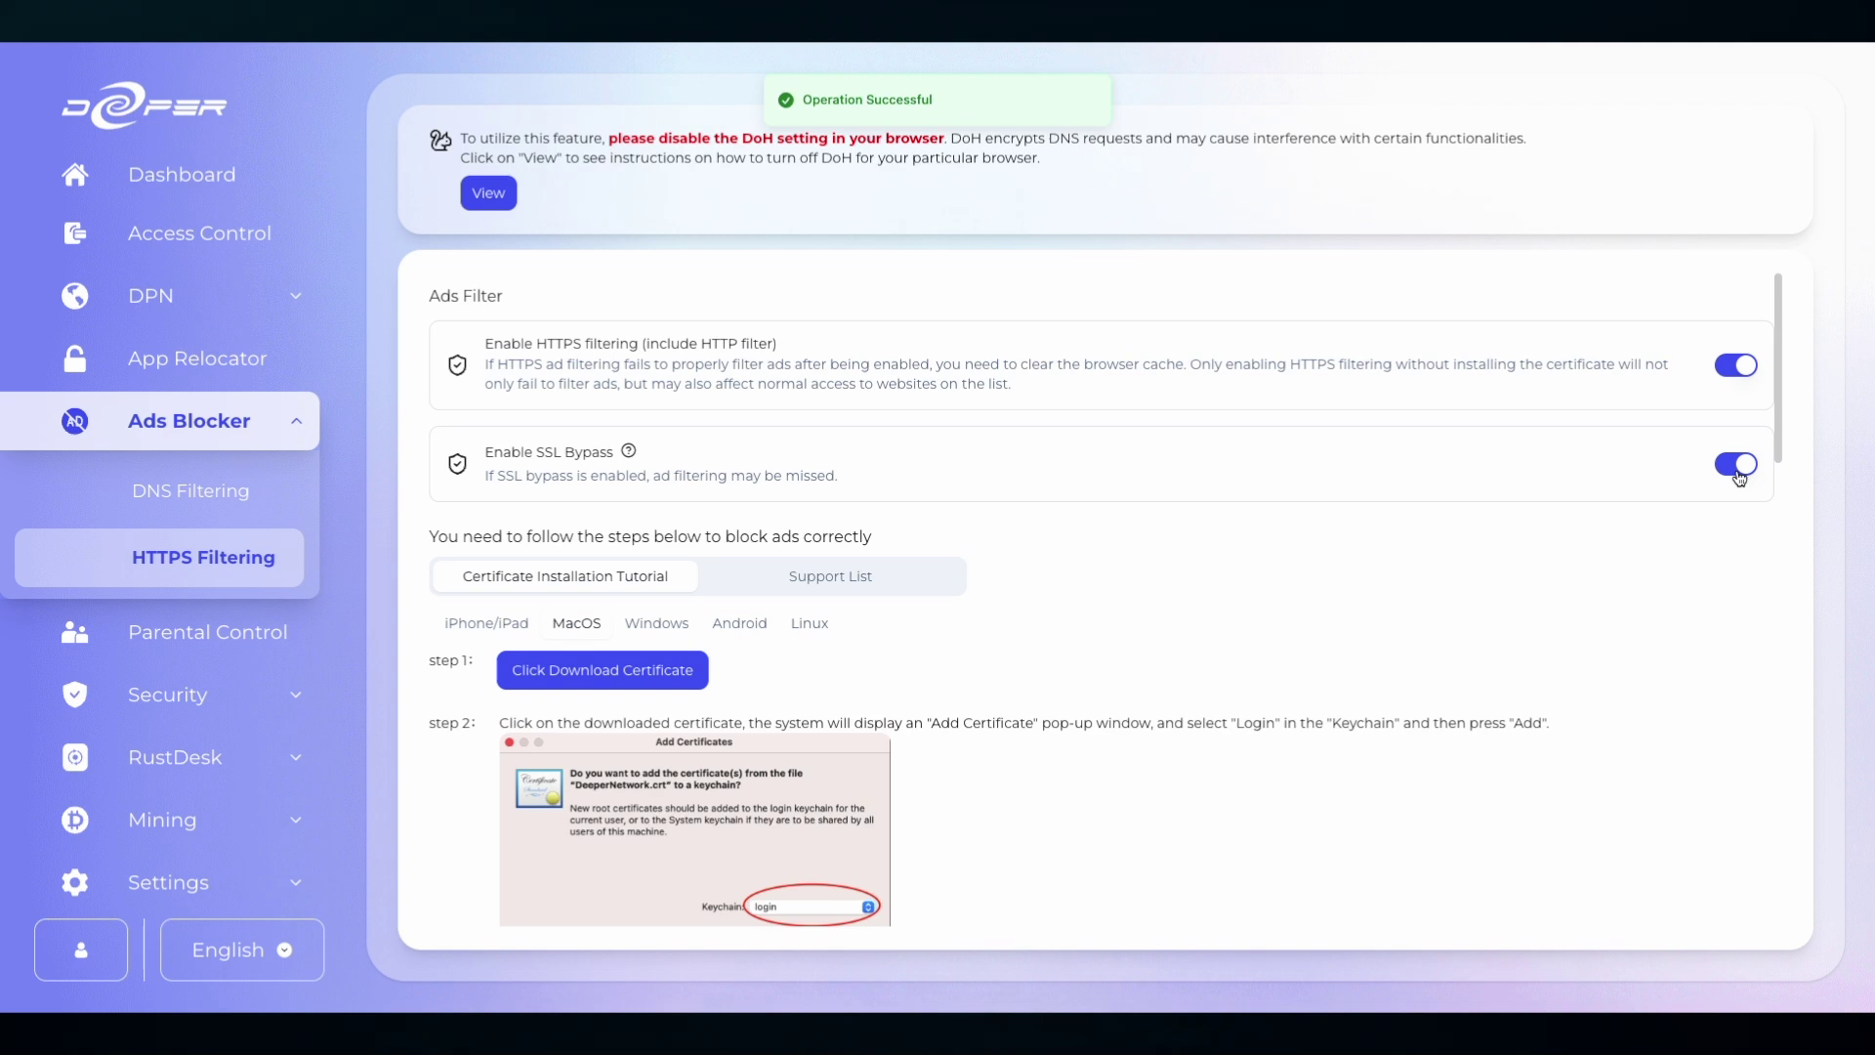